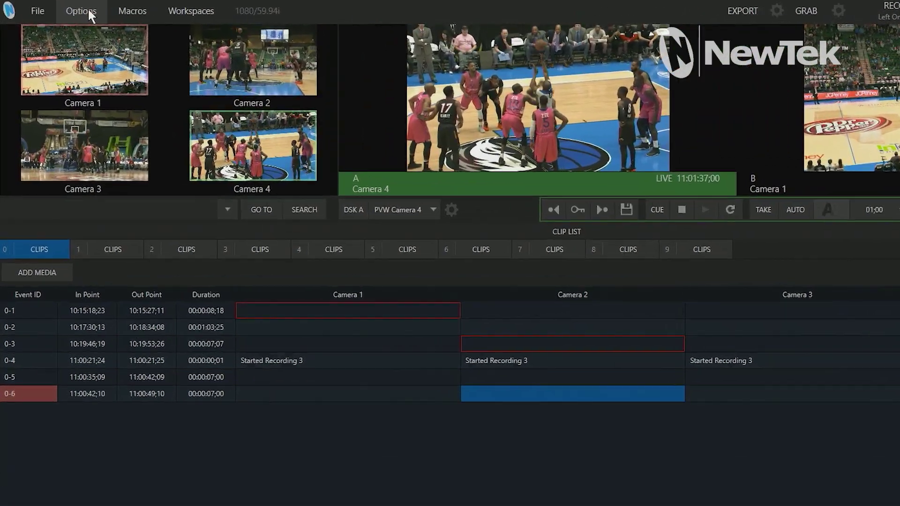
Turn on Clip List Previews for the camera angles in the clip list.
click(72, 10)
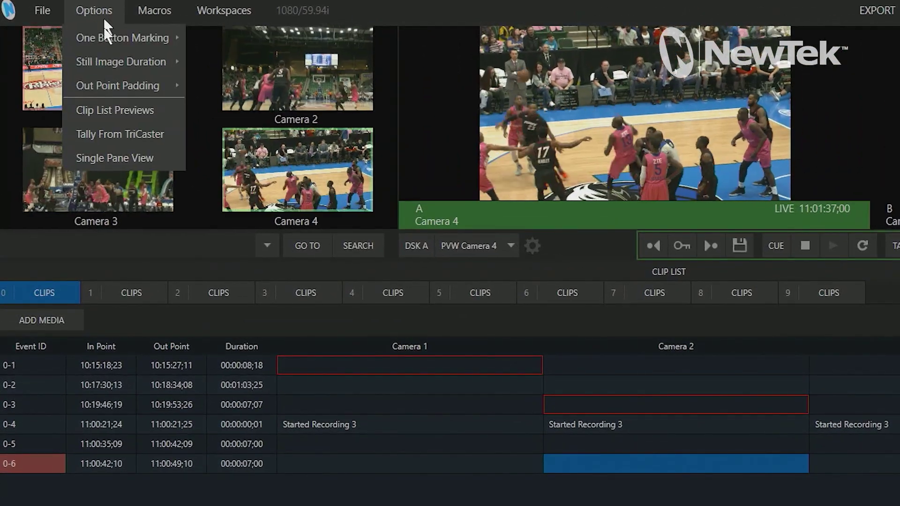
click(126, 115)
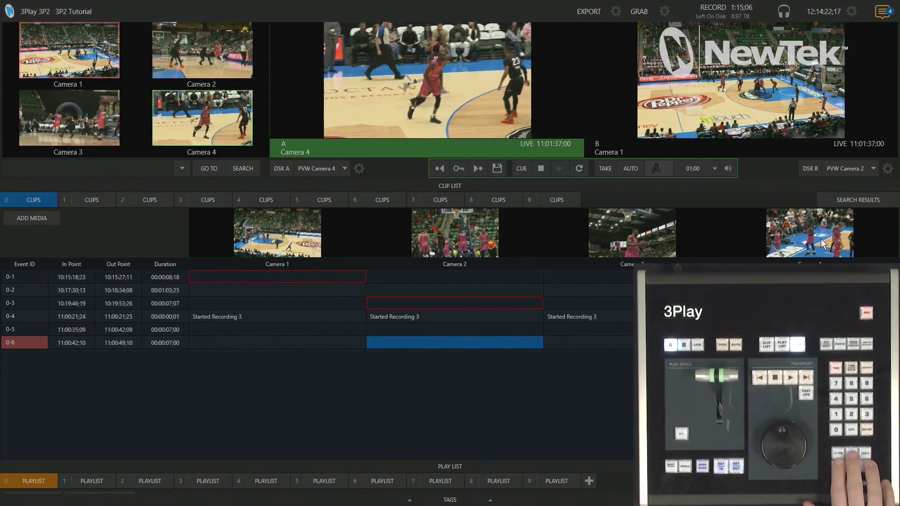
Move through the clip list events and camera angles, and select the Camera 2 angle of event 0-5.
key(Up)
key(Up)
key(Down)
key(Left)
key(Right)
key(Up)
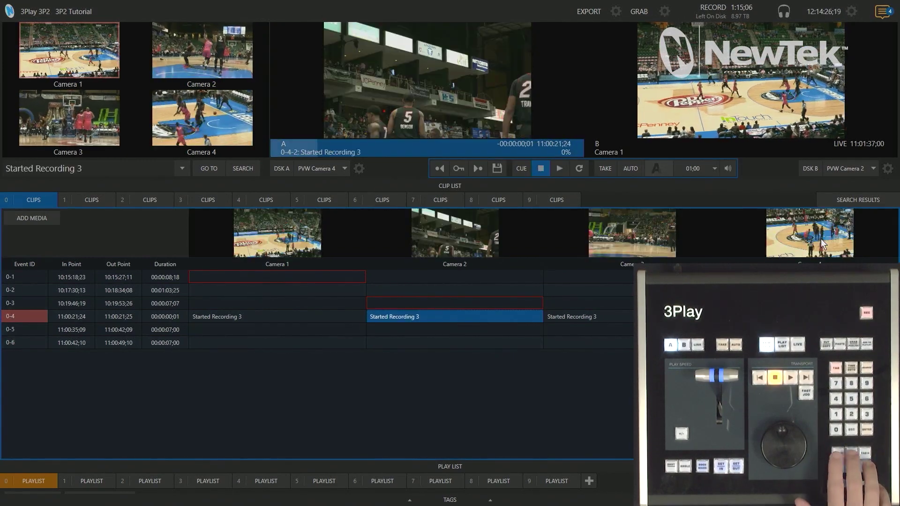
key(Up)
key(Up)
key(Down)
key(Down)
key(Down)
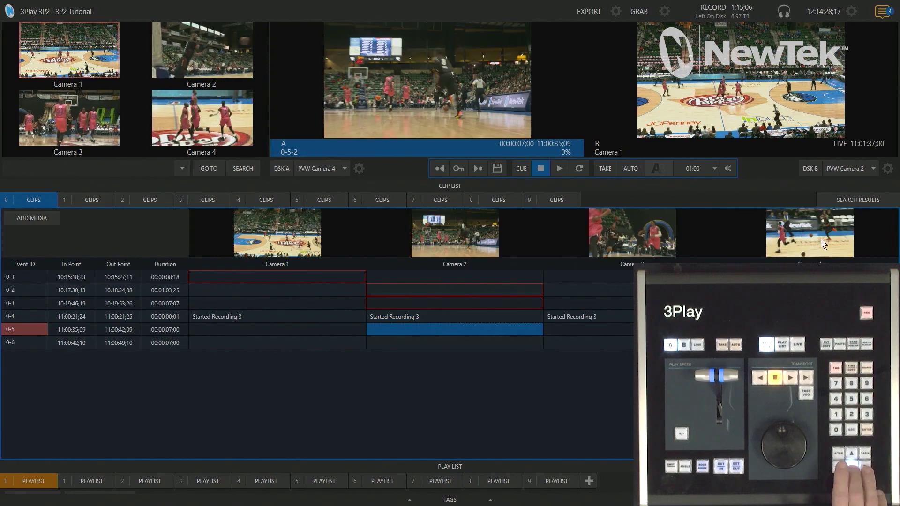
key(Up)
key(Down)
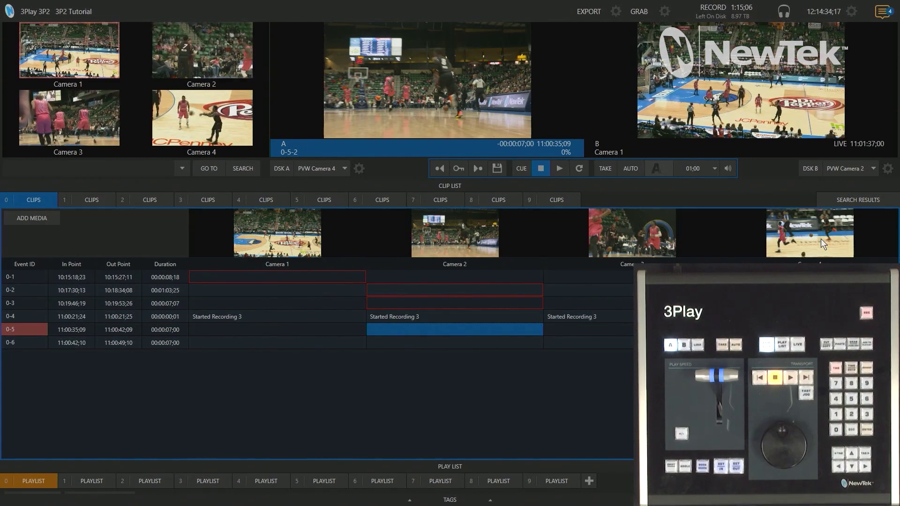
Play the Camera 2 angle of event 0-5 with its synced previews, stop it, and return it to its in point.
key(space)
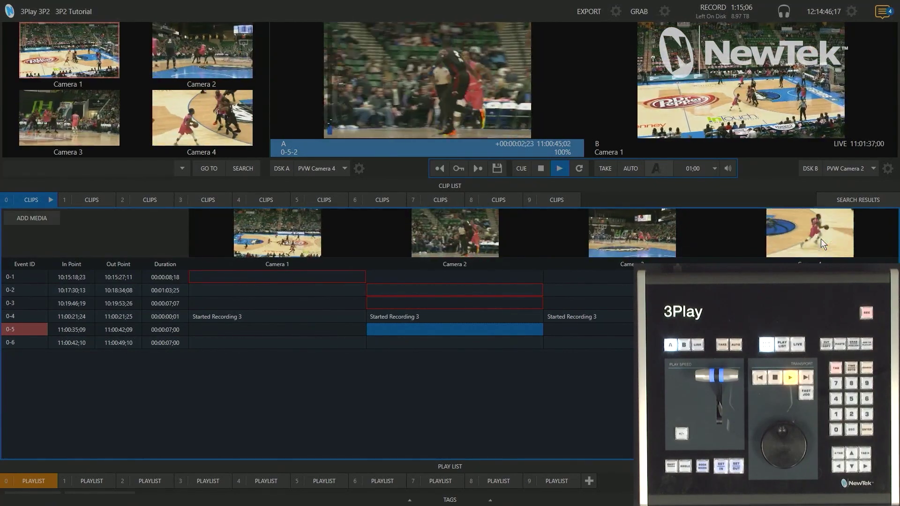
key(space)
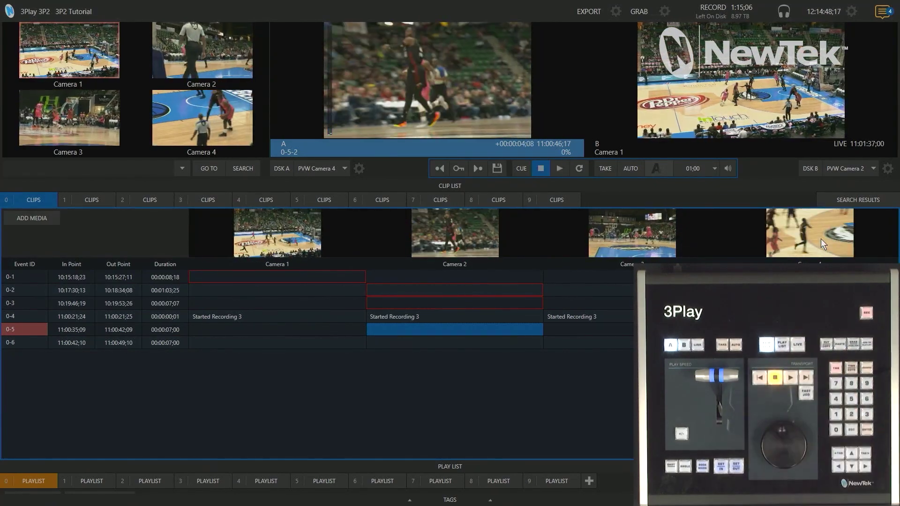
key(space)
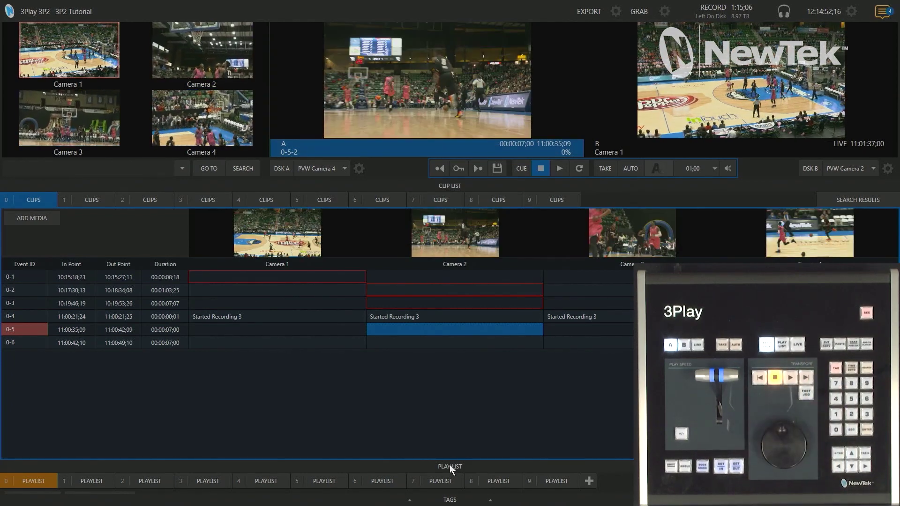
Turn Clip List Previews off and back on.
mouse_move(35, 5)
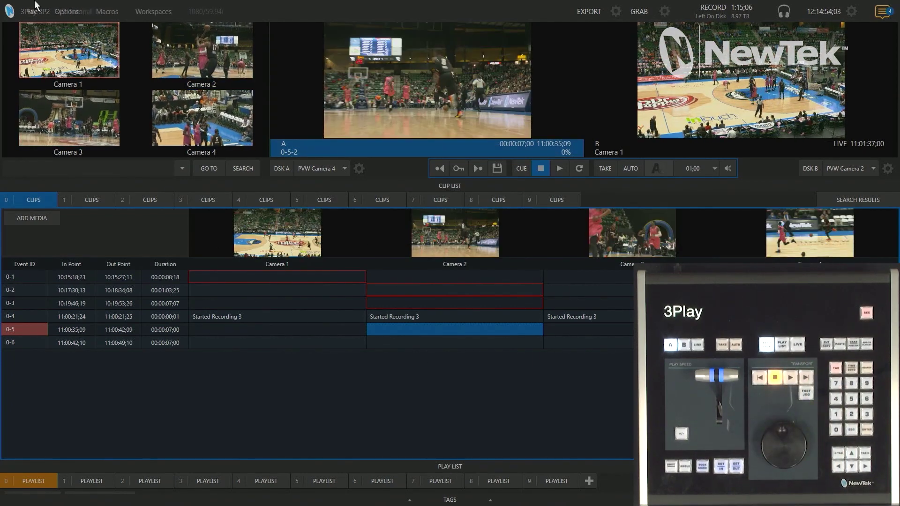
click(73, 9)
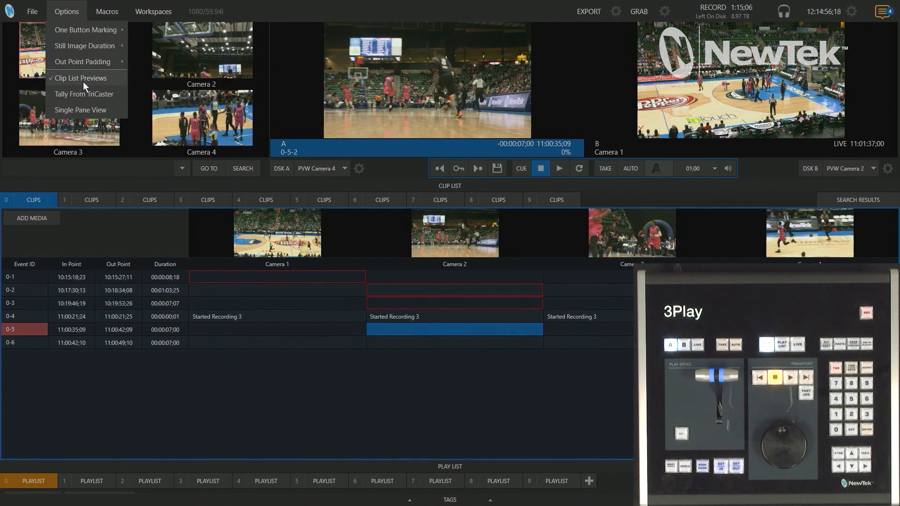
click(83, 82)
click(65, 12)
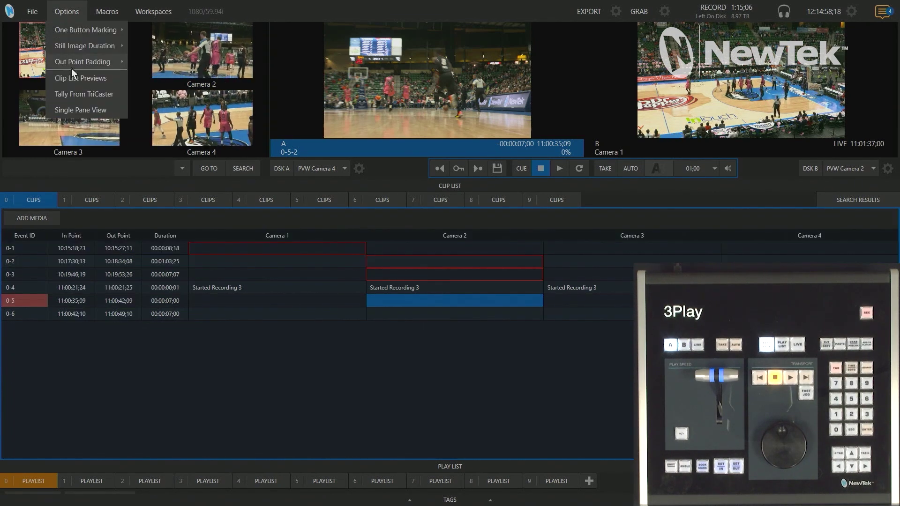
click(75, 78)
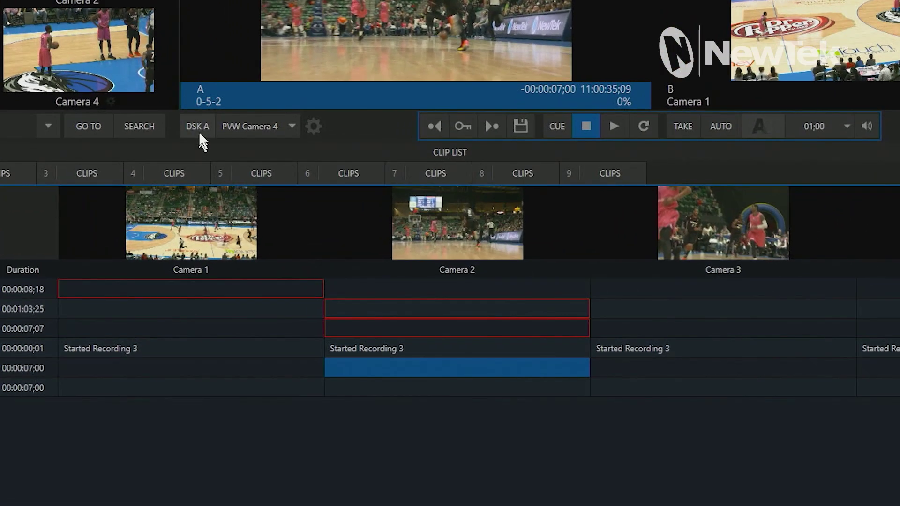
Check the DSK A source and position configuration, and enable DSK A with the Clip List Preview of Camera 4 over output A.
click(222, 135)
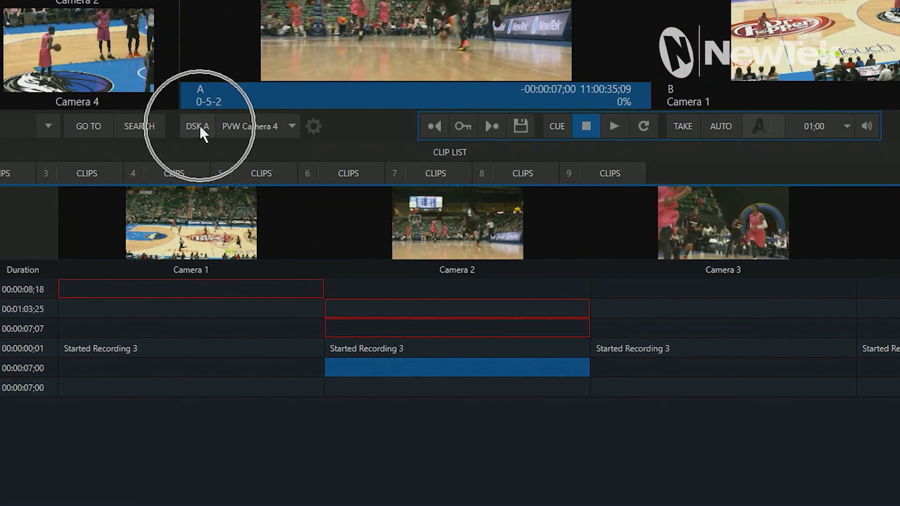
click(290, 126)
mouse_move(285, 150)
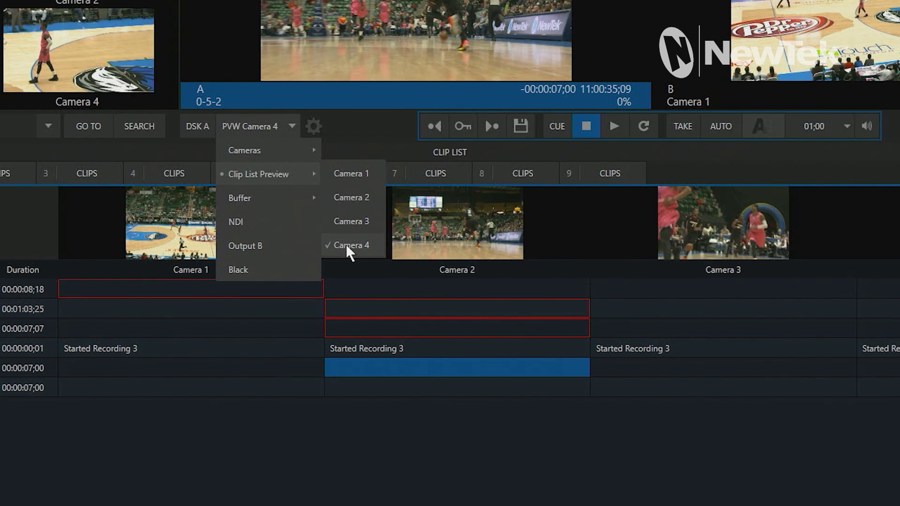
click(365, 125)
click(313, 126)
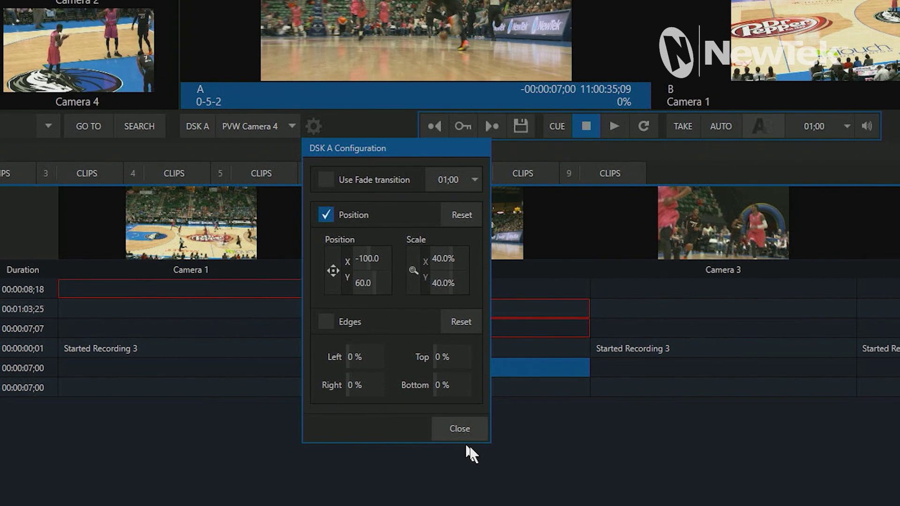
click(460, 428)
click(197, 126)
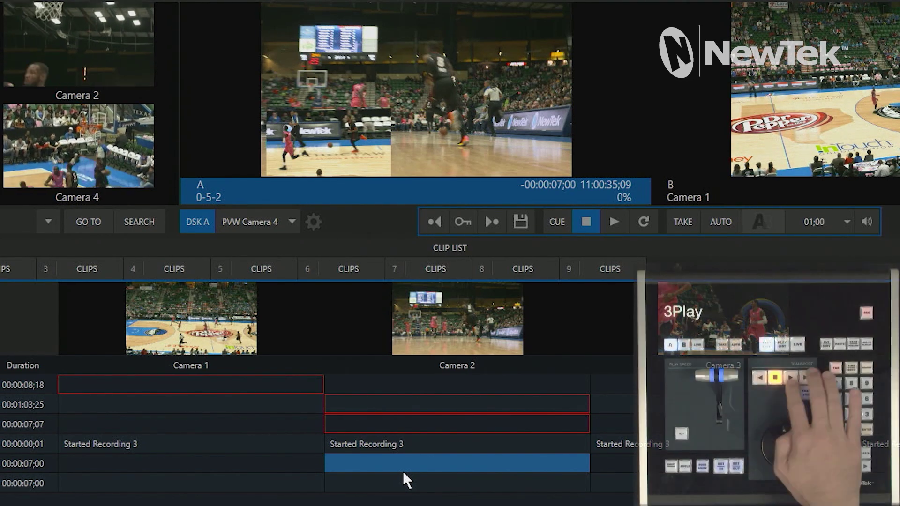
Play event 0-5 on output A with the DSK A overlay, and review the Clip List Preview sources available for DSK A.
key(space)
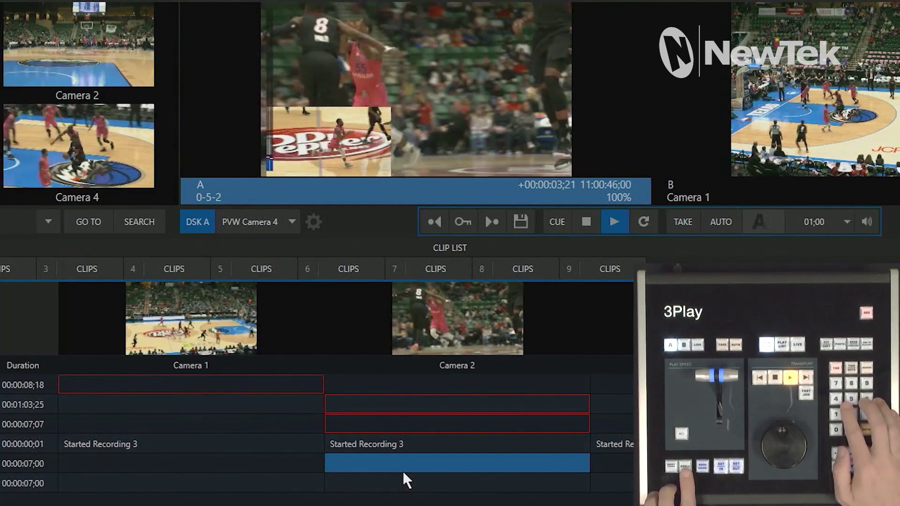
key(space)
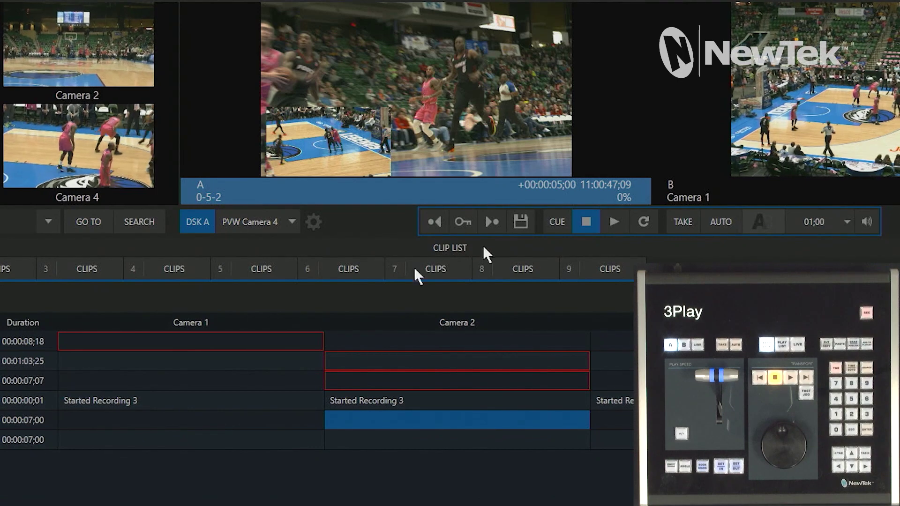
click(268, 224)
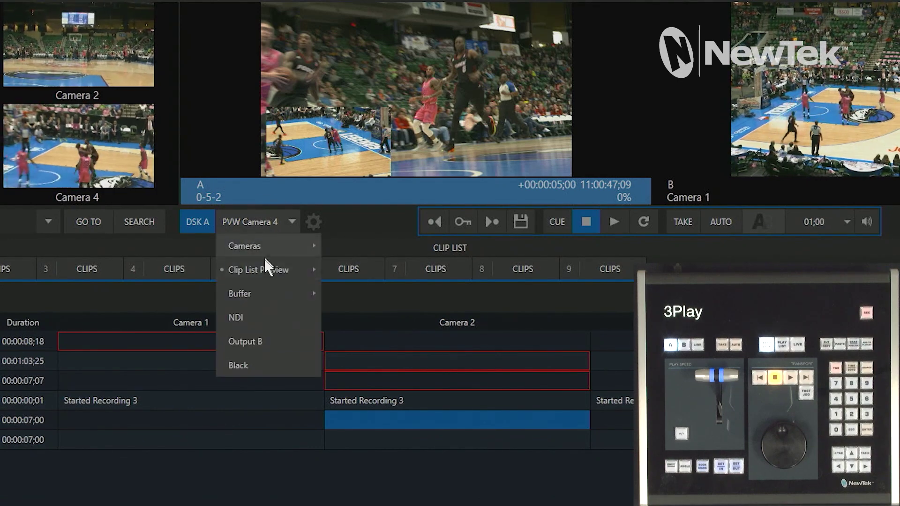
mouse_move(269, 265)
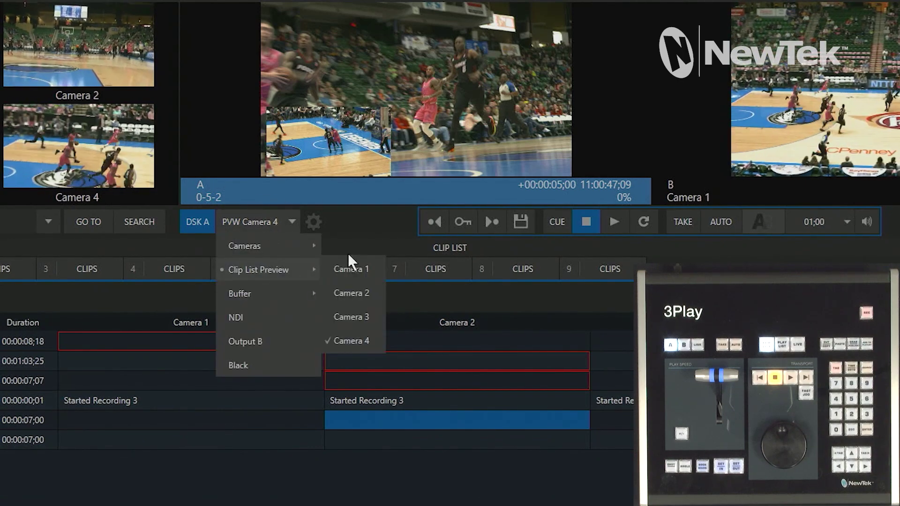
click(360, 240)
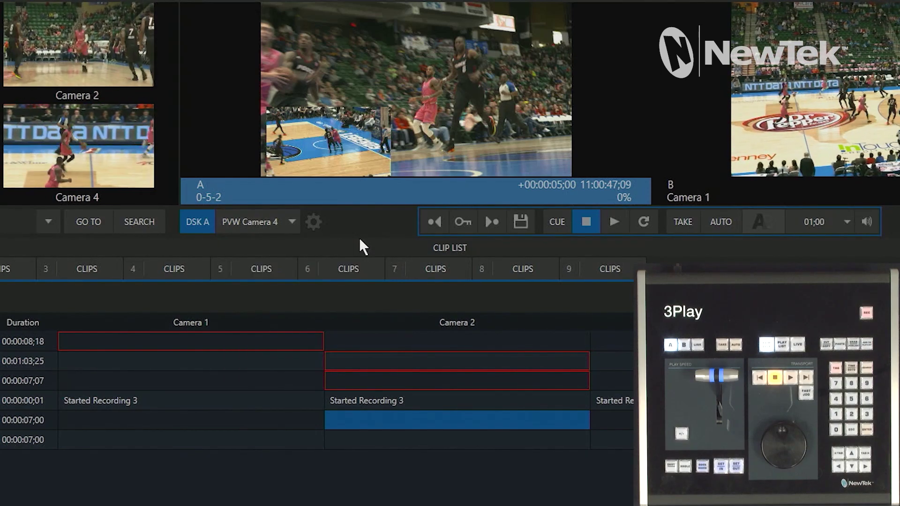